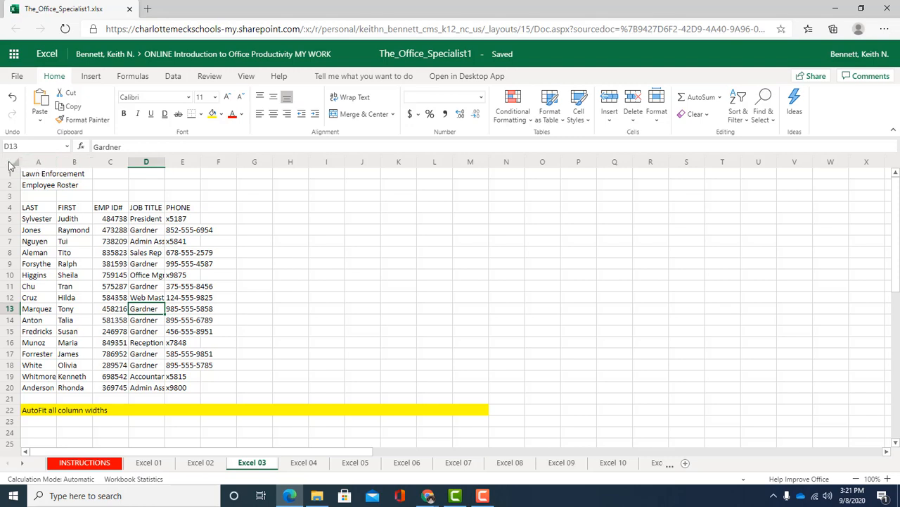
Step: AutoFit the widths of all columns on the Excel 03 sheet
click(33, 177)
click(35, 186)
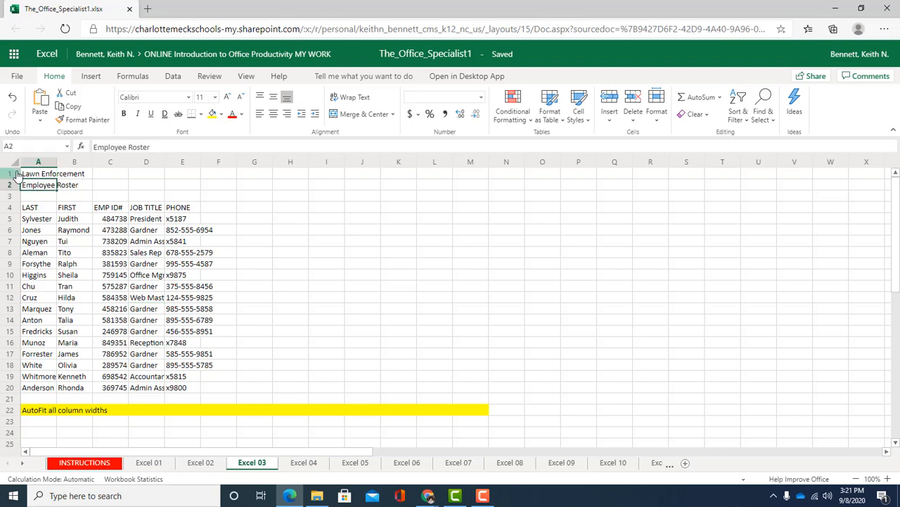
click(11, 164)
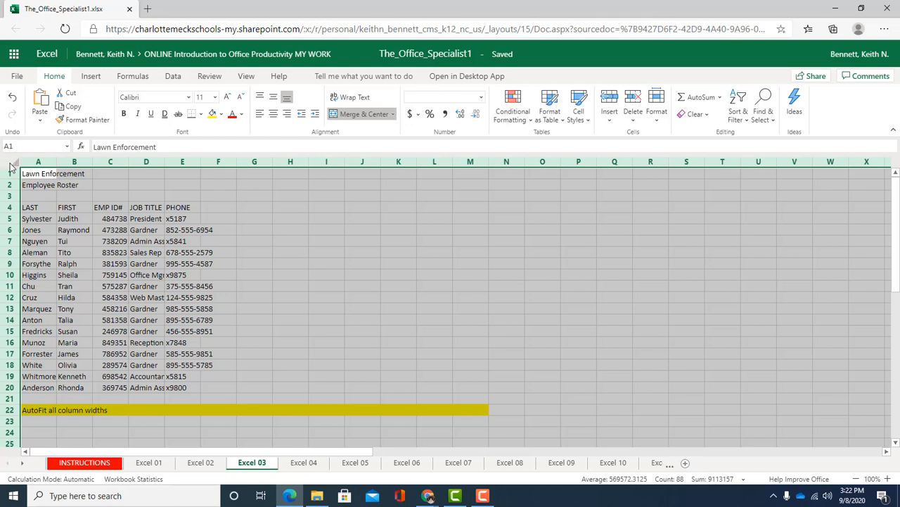
double_click(57, 161)
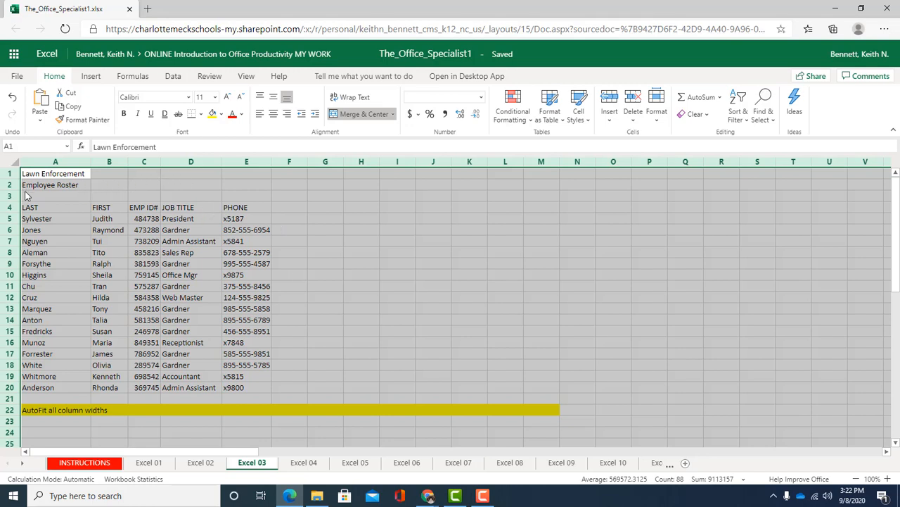
Step: Merge and center the Lawn Enforcement title across A1:E1 and the Employee Roster subtitle across A2:E2
click(51, 176)
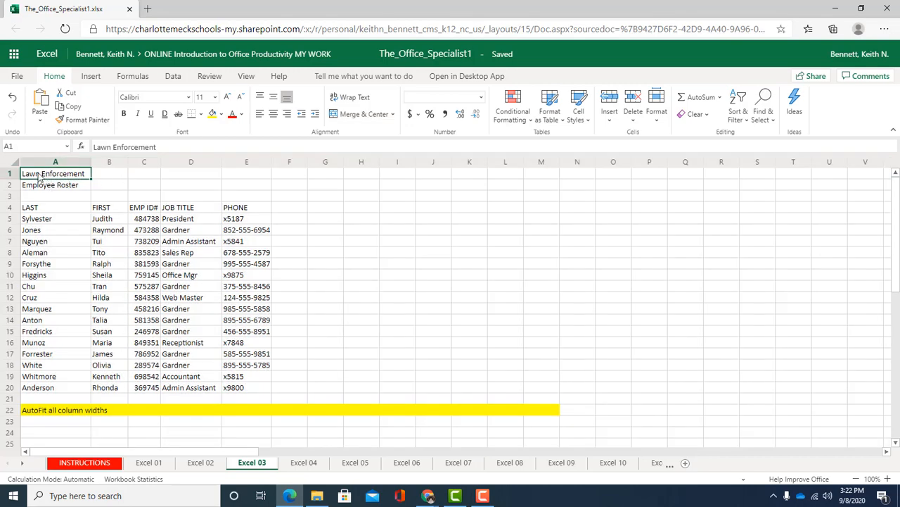
drag(38, 176, 252, 177)
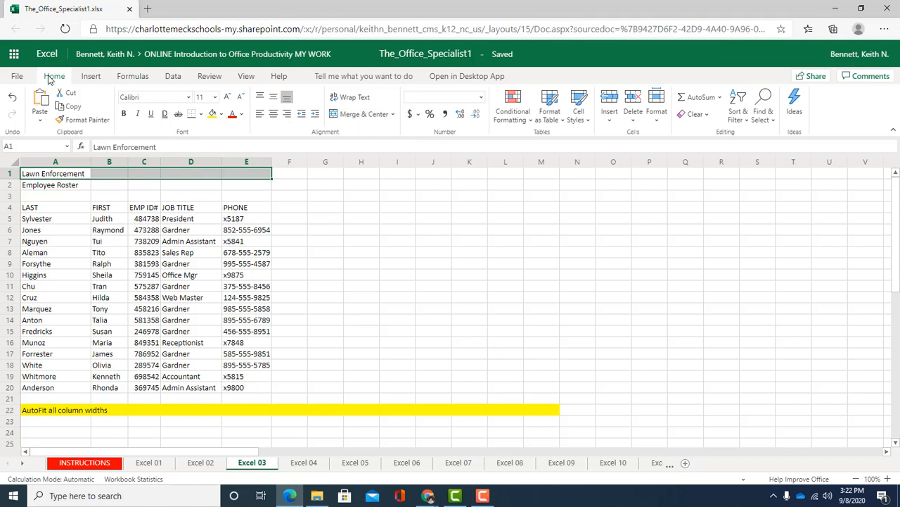
click(362, 117)
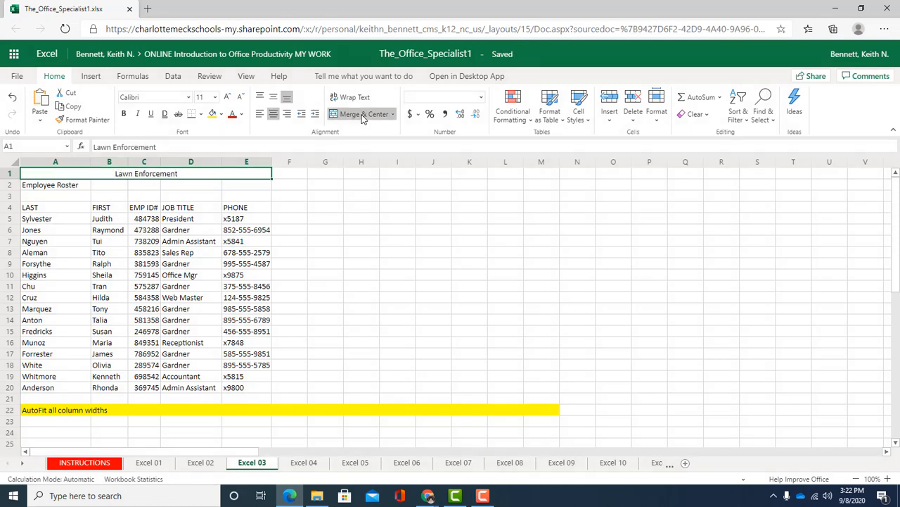
click(60, 187)
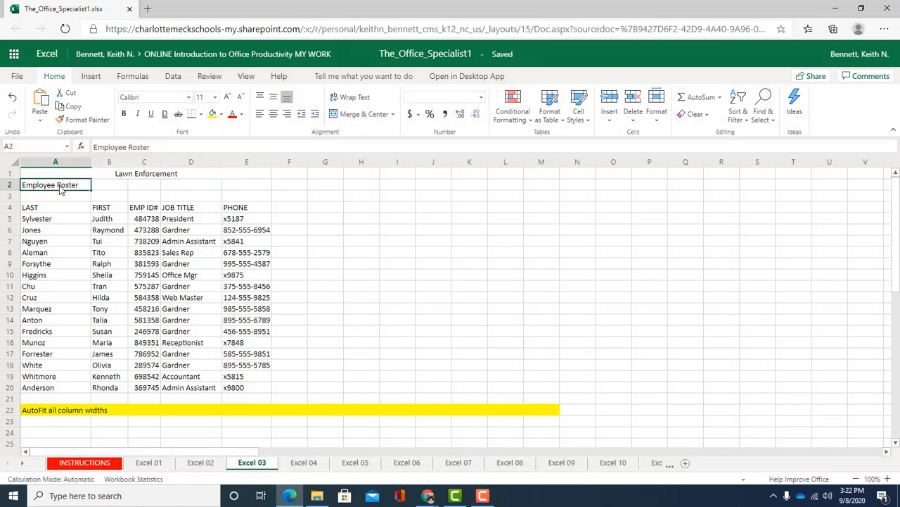
drag(61, 187, 243, 188)
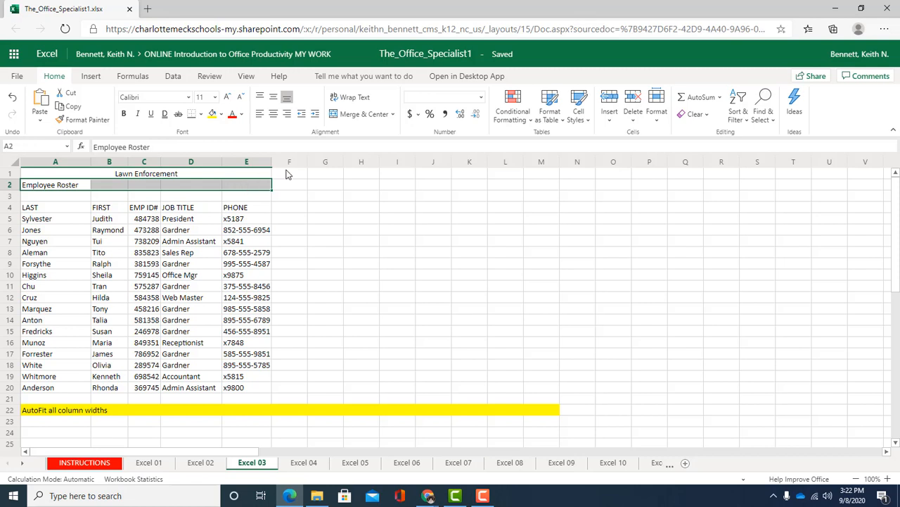
click(362, 114)
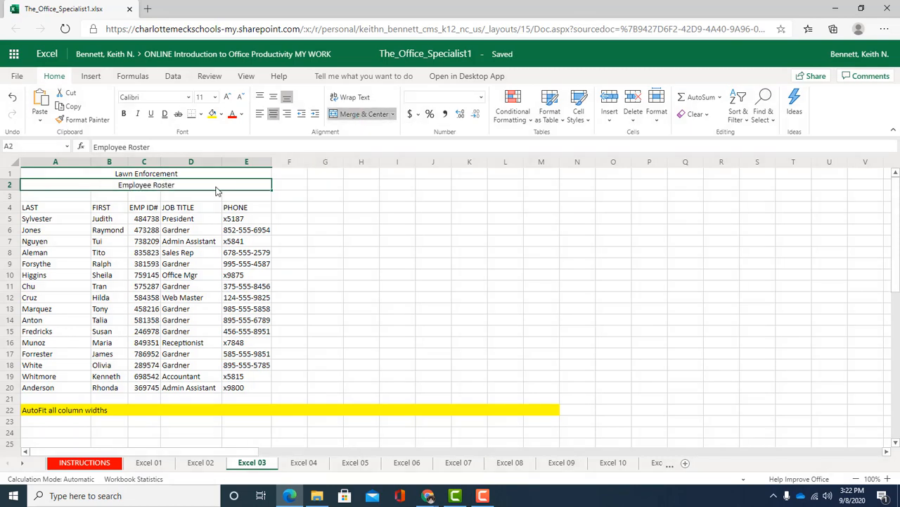
Step: Apply the Title cell style to Lawn Enforcement in A1 and the Heading 1 style to Employee Roster in A2
drag(159, 176, 131, 190)
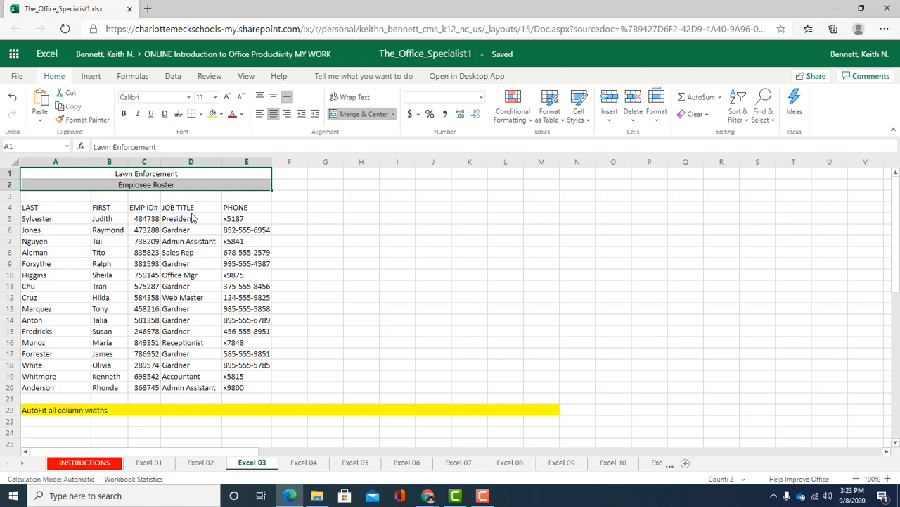
click(160, 177)
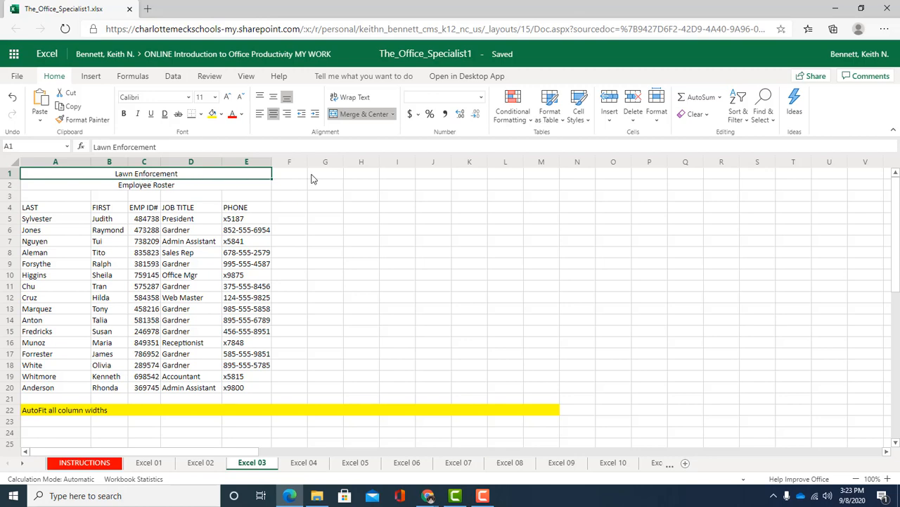
click(579, 118)
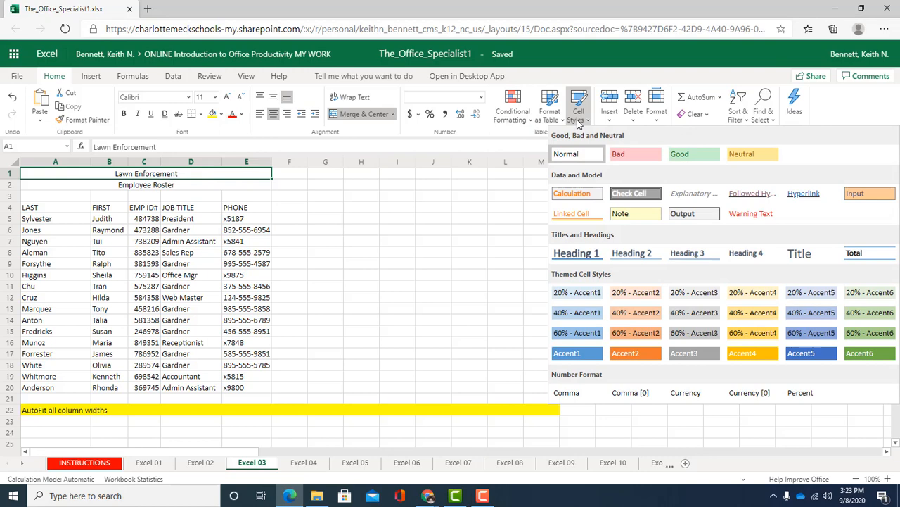
click(802, 254)
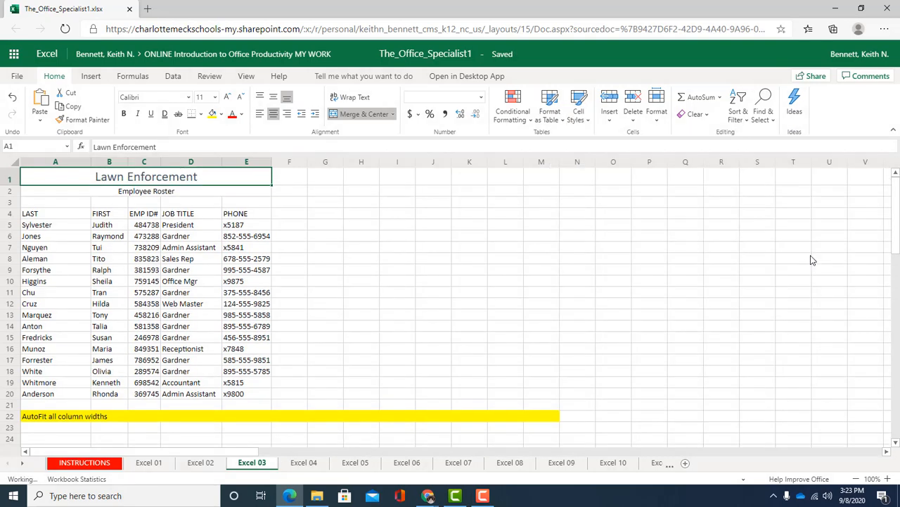
click(155, 195)
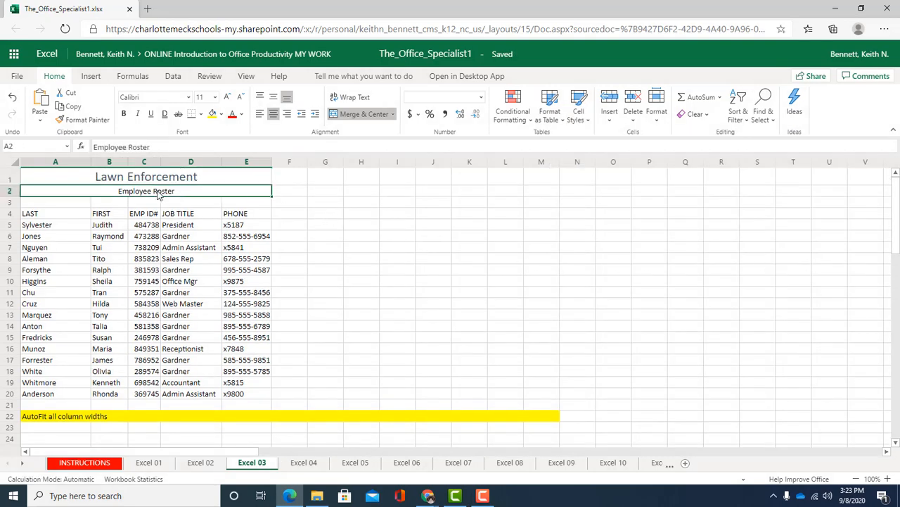
click(579, 109)
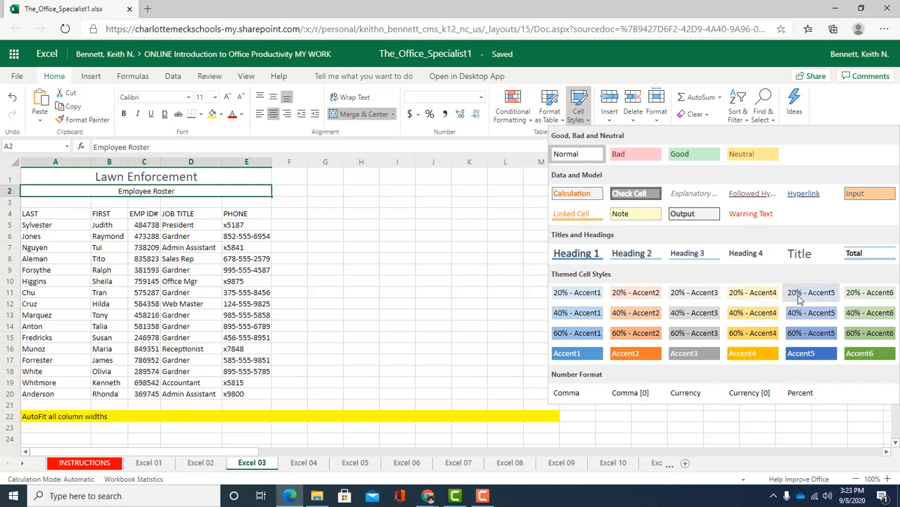
click(574, 253)
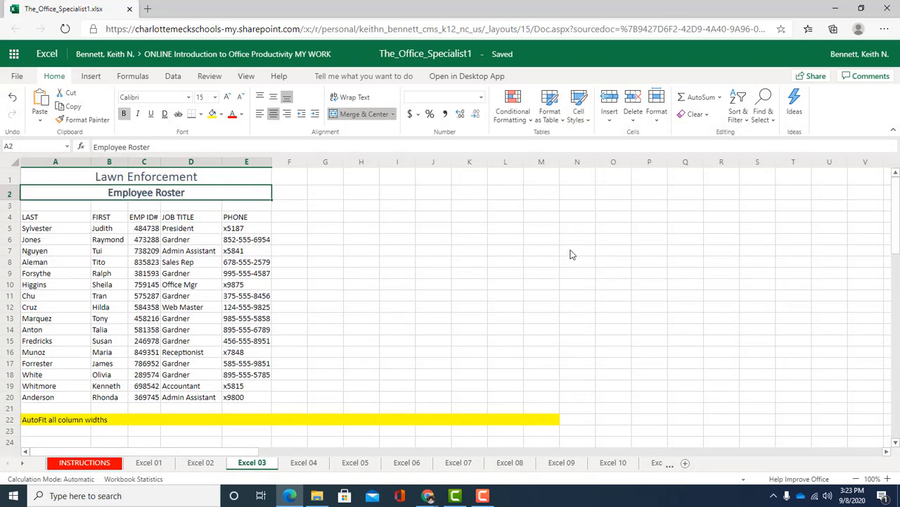
click(164, 209)
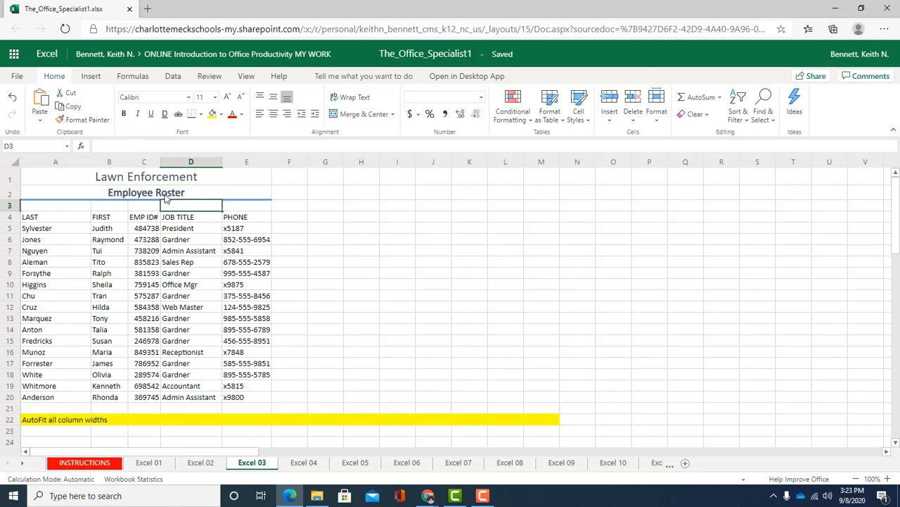
click(166, 198)
click(211, 180)
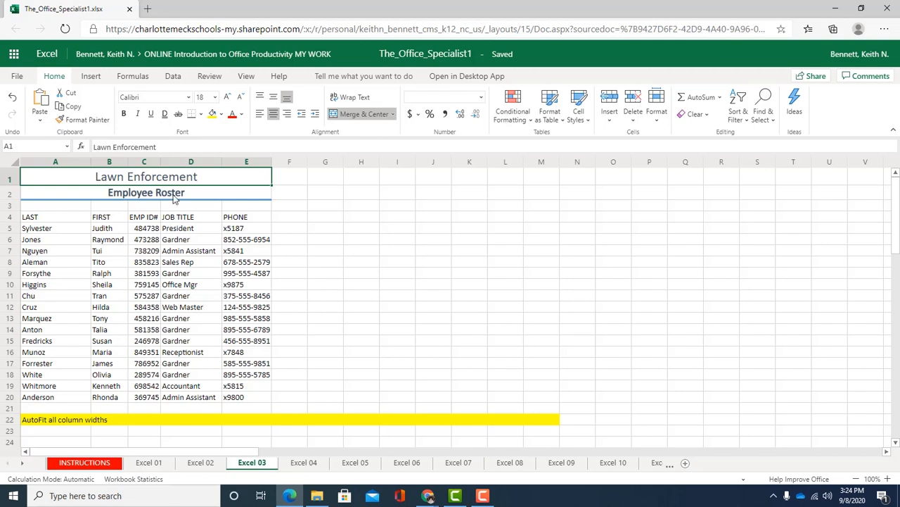
click(173, 199)
click(159, 211)
click(167, 198)
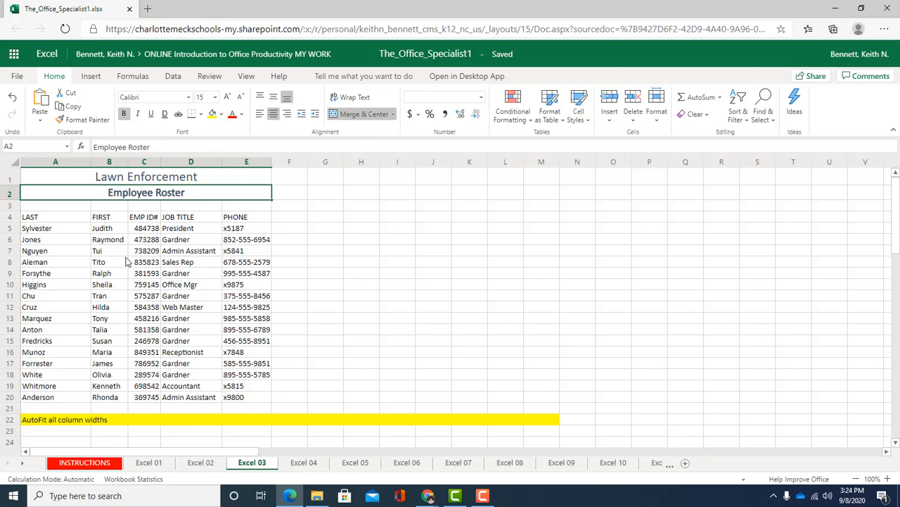
scroll(126, 261, down, 1)
scroll(127, 261, up, 1)
Step: Format the roster range A4:E20 as a table with headers, using Blue, Table Style Medium 6
click(168, 288)
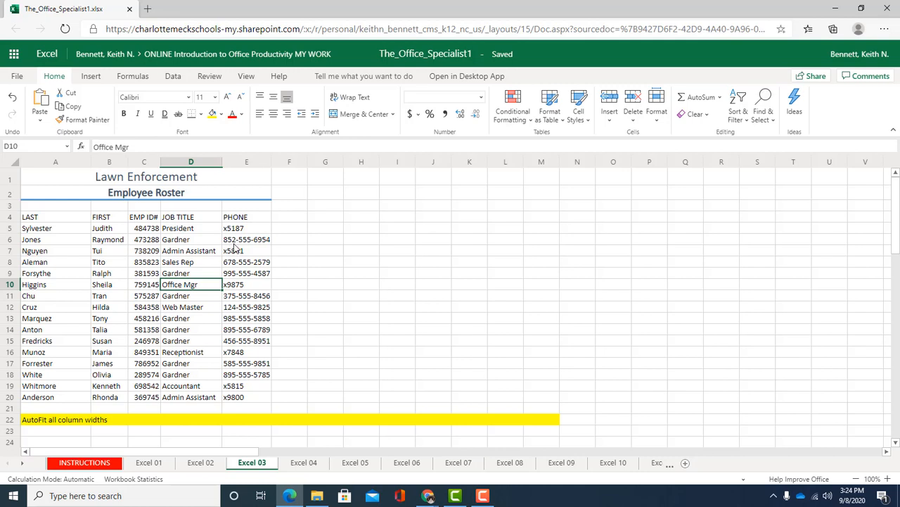
click(171, 252)
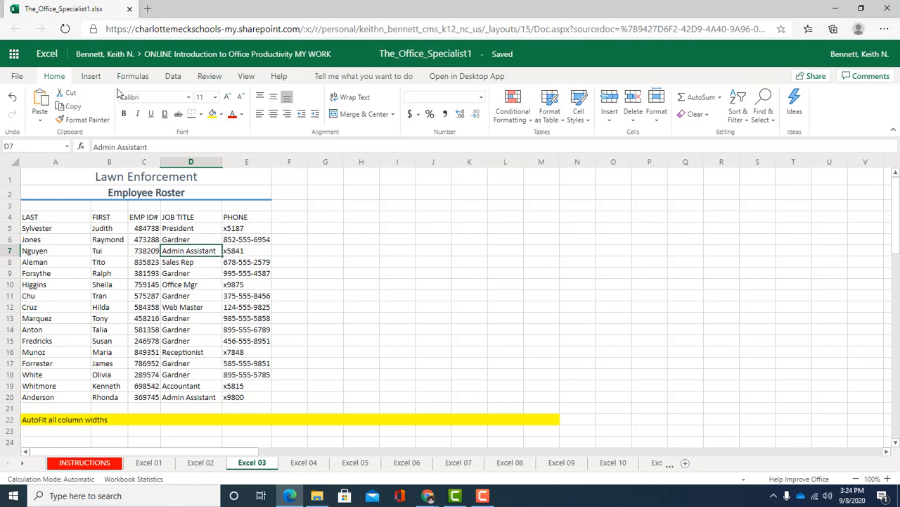
click(553, 121)
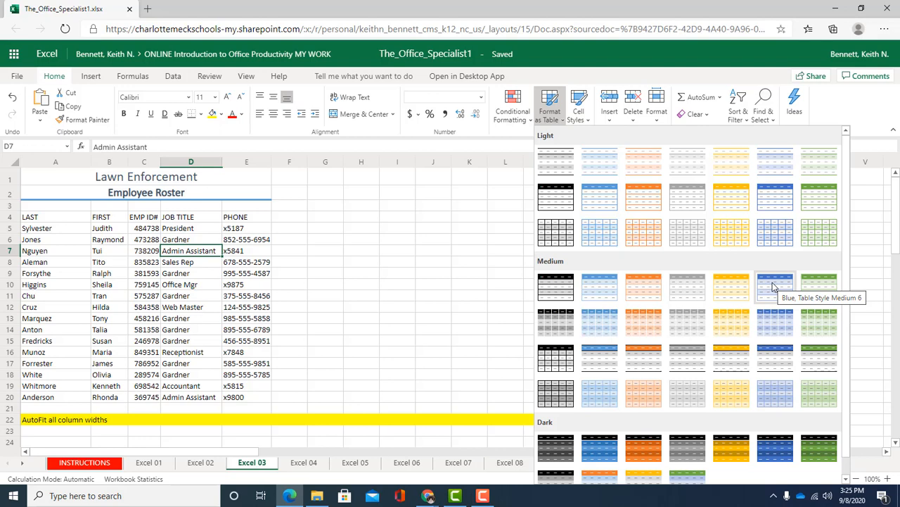
click(772, 285)
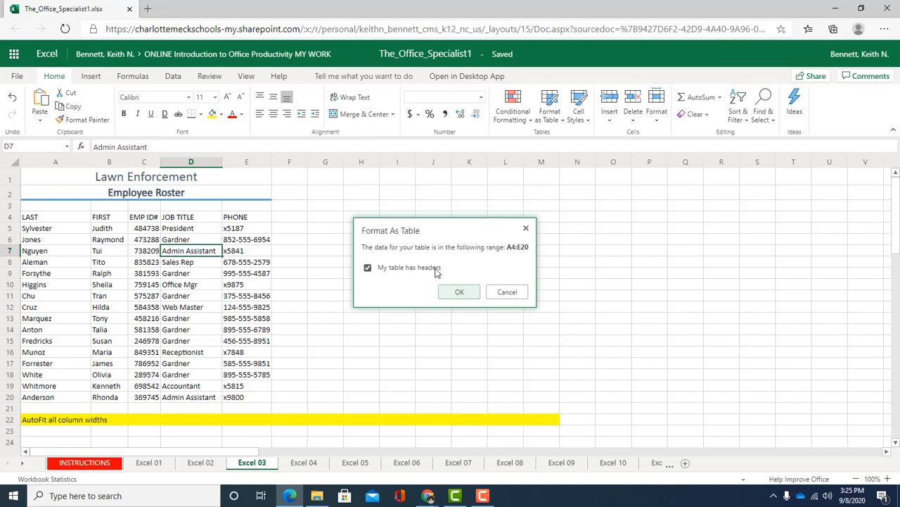
click(455, 292)
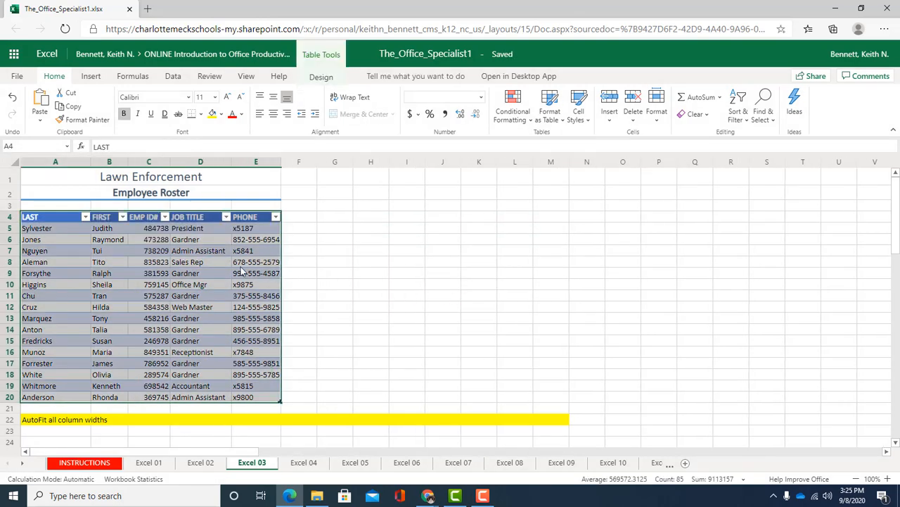
click(127, 273)
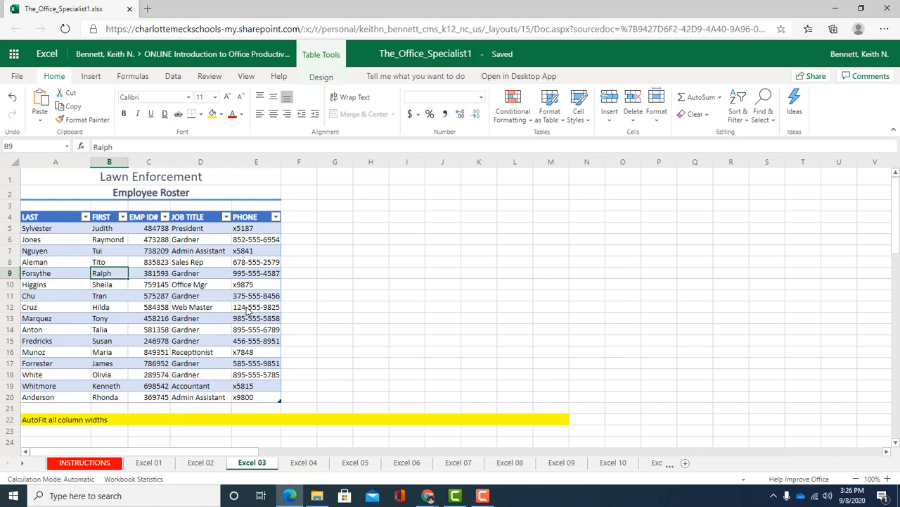
Step: Right-align all of column E, which holds the phone entries
click(257, 229)
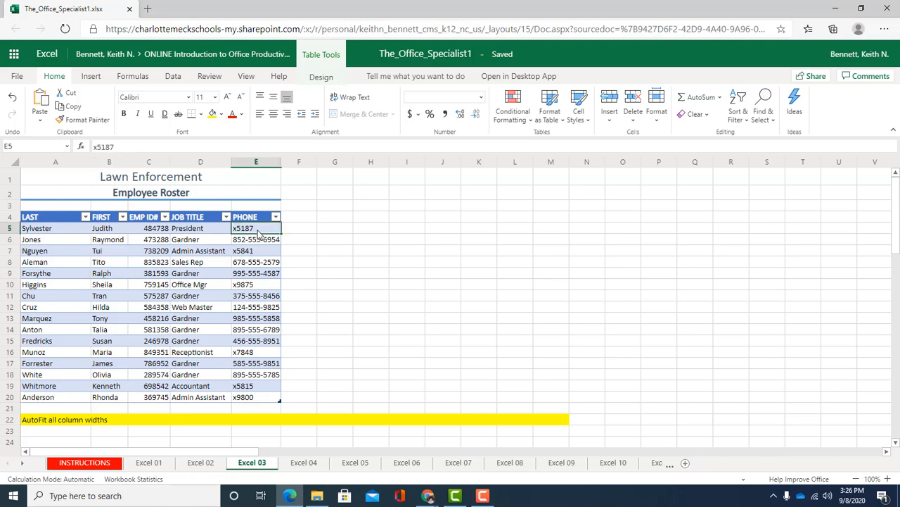
click(257, 162)
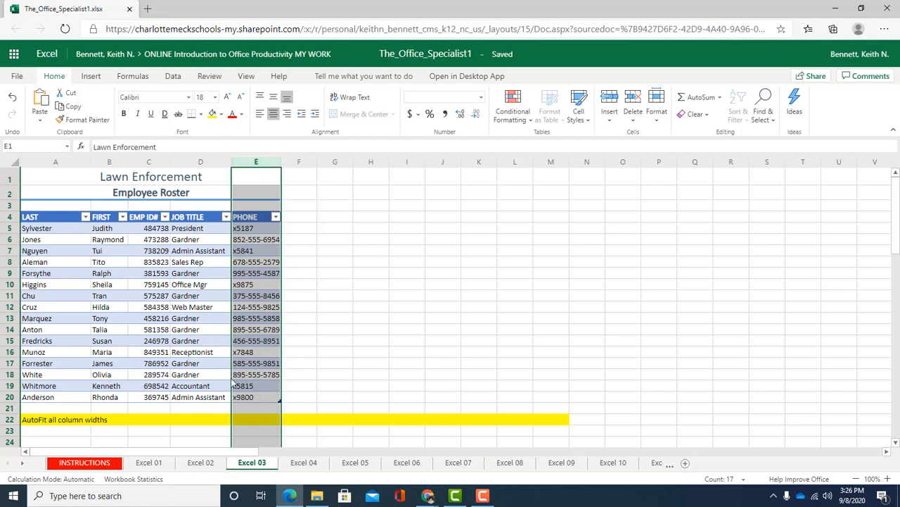
click(287, 114)
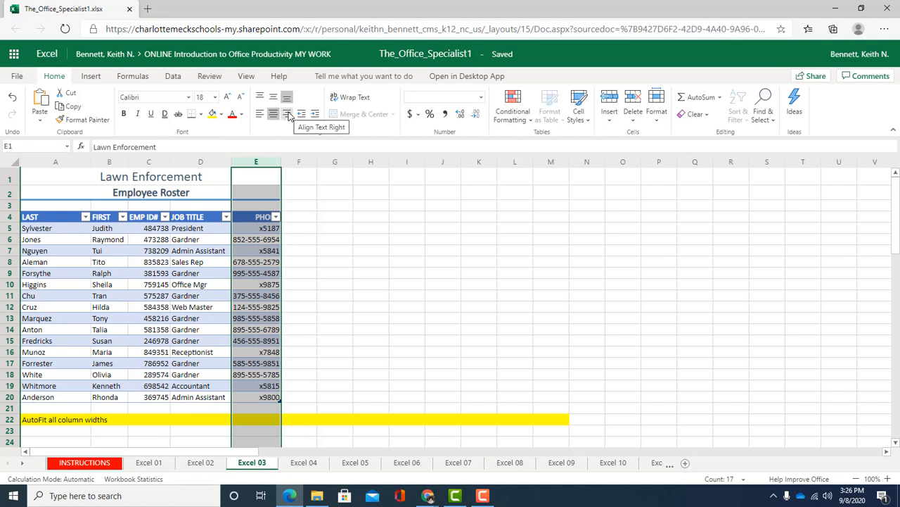
Step: Center the table's column headings in row 4 horizontally
click(261, 223)
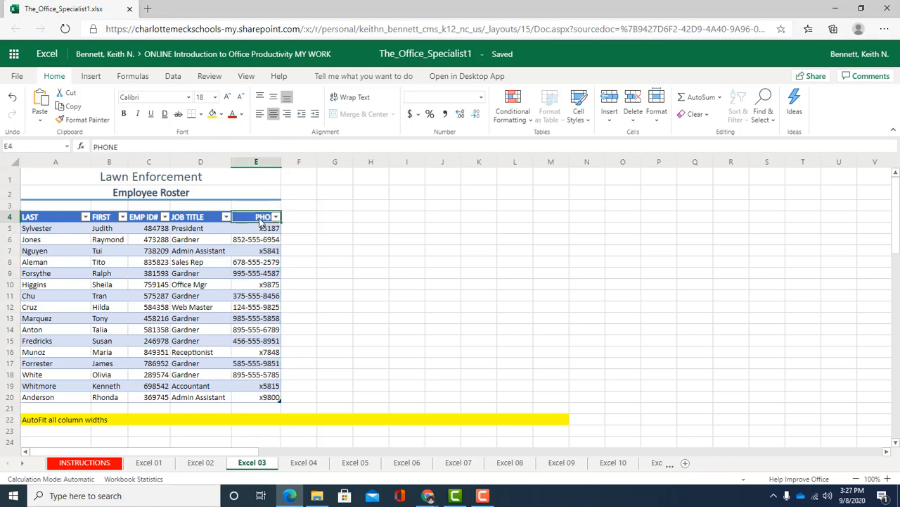
click(12, 217)
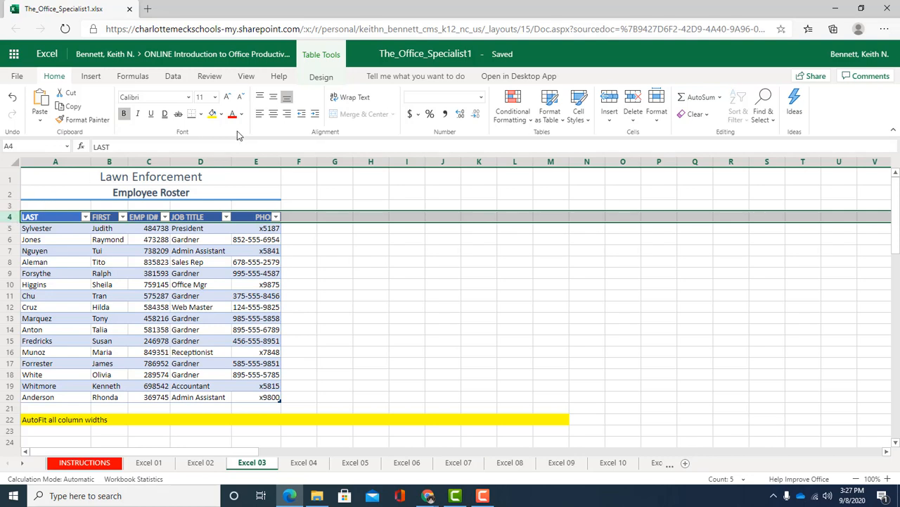
click(273, 116)
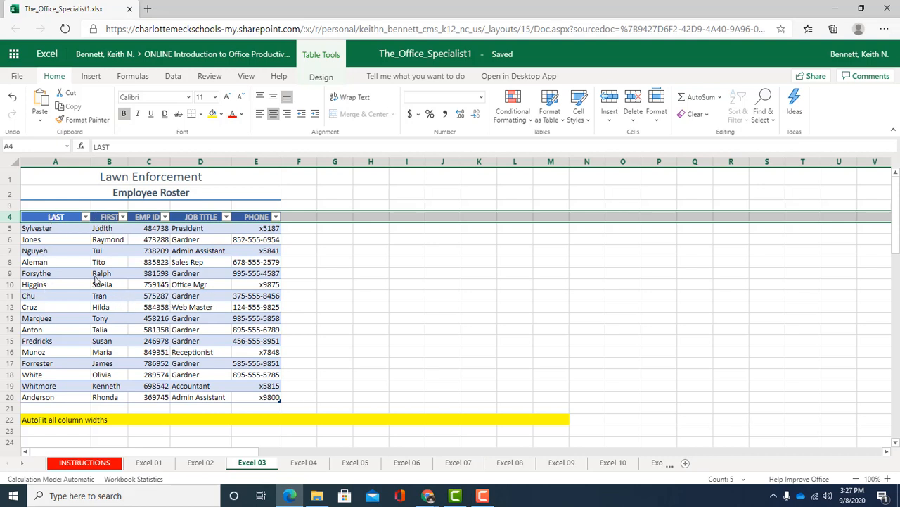
Step: Sort the roster table in ascending order by the LAST column, followed by an ascending sort on the FIRST column
click(85, 218)
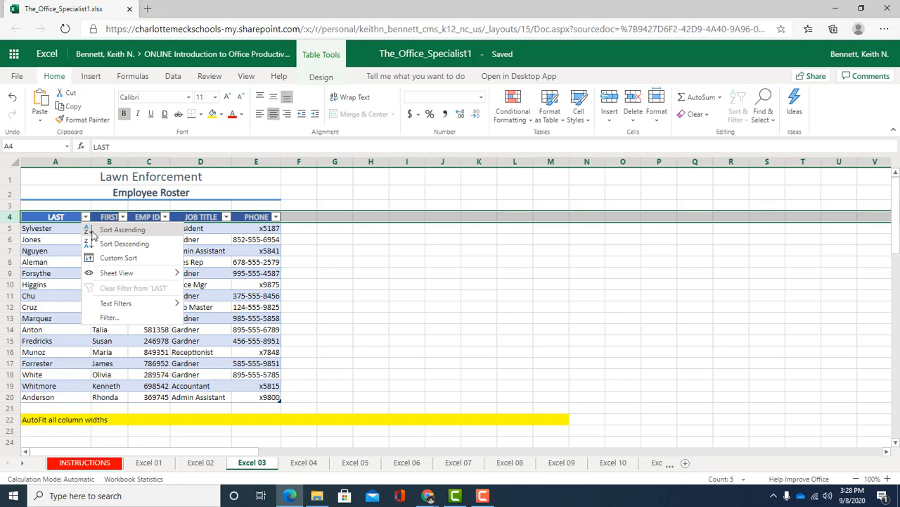
click(127, 236)
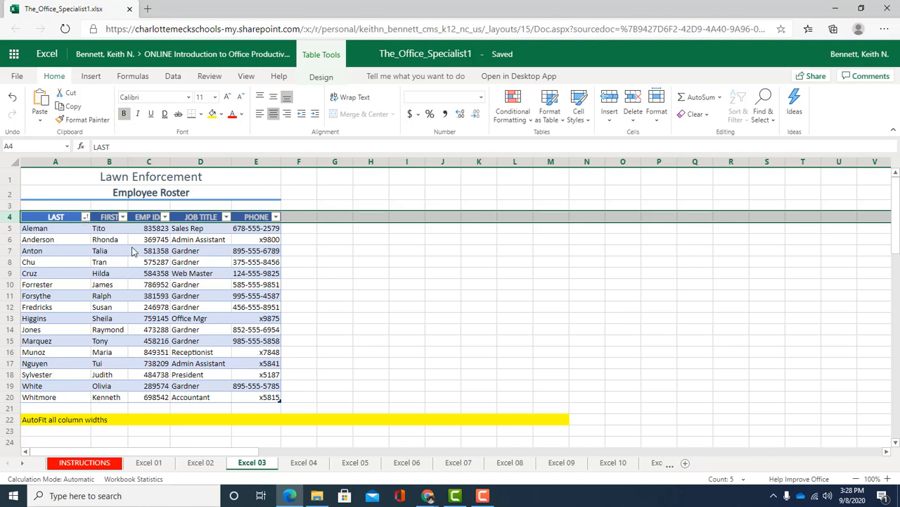
click(122, 217)
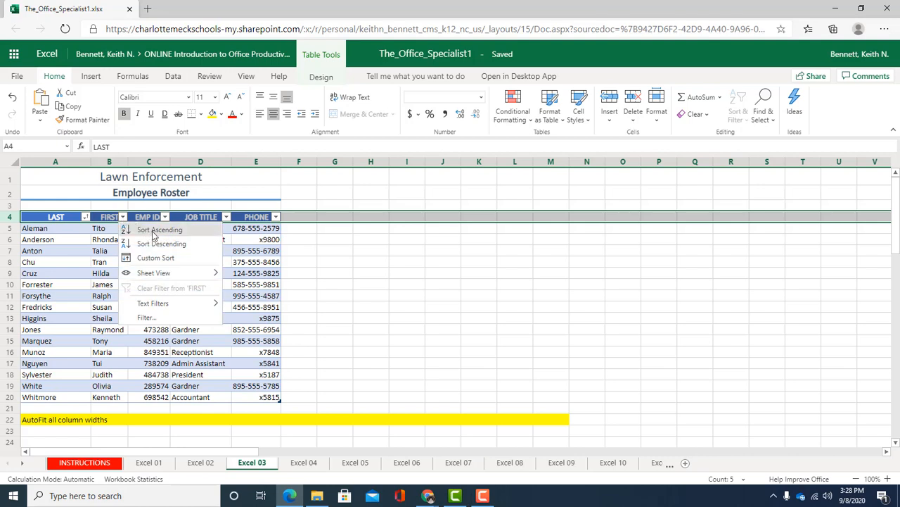
click(155, 231)
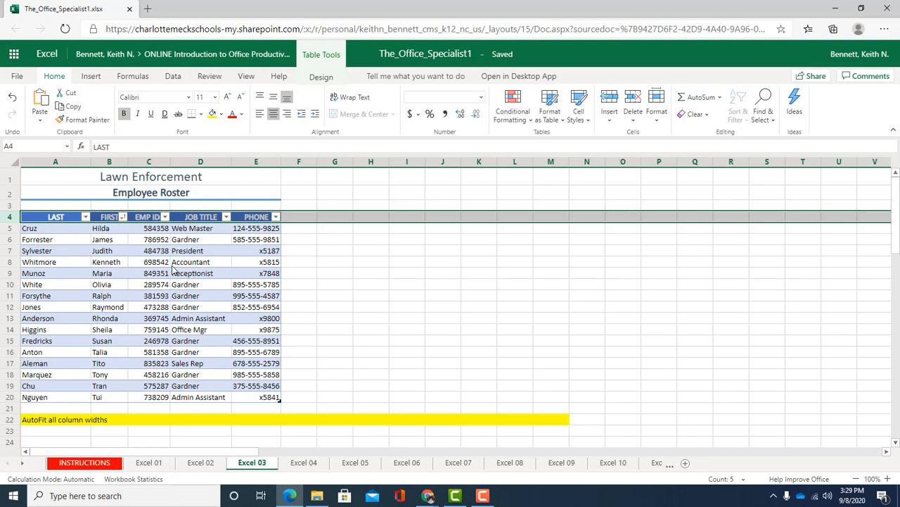
Step: Sort the roster table ascending by the LAST column, and change the last name in cell A20 to match the one in A19
click(85, 218)
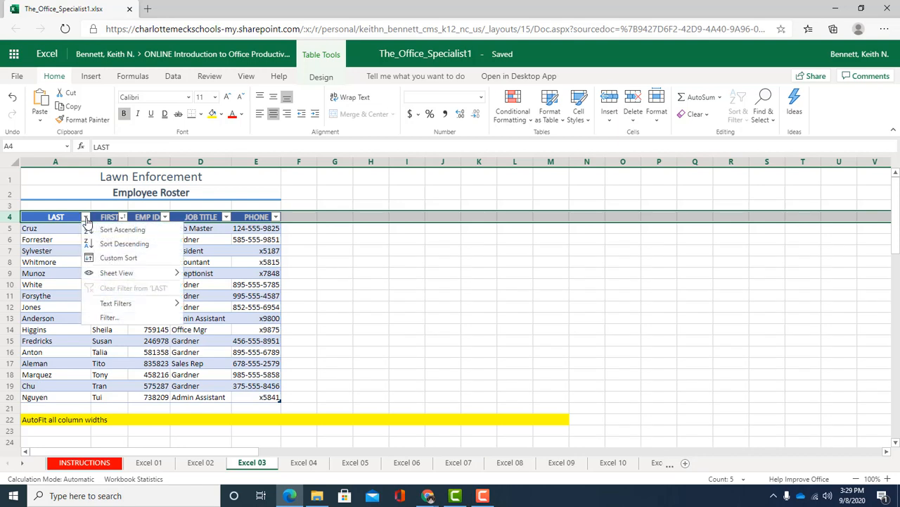
click(150, 231)
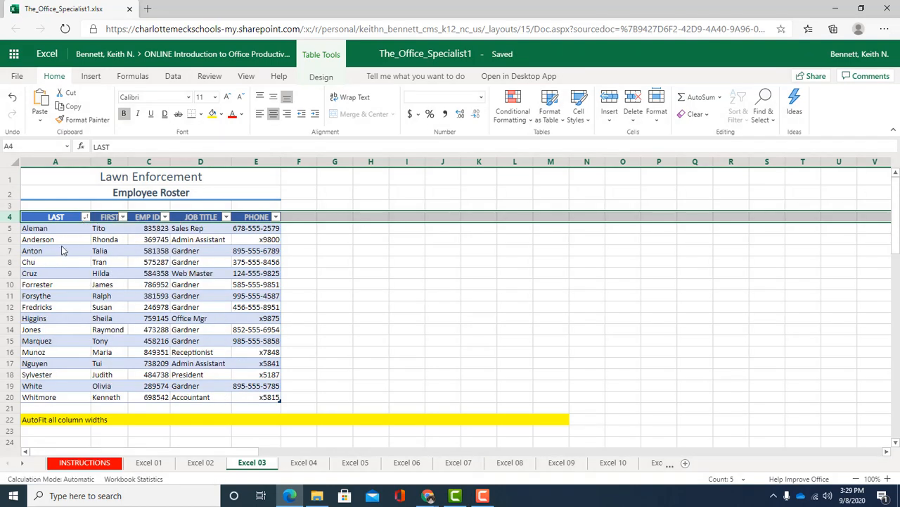
click(56, 397)
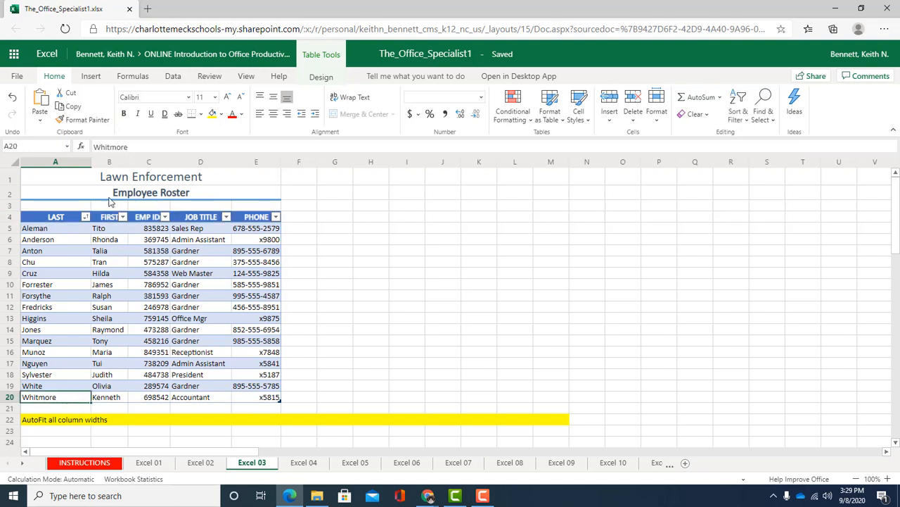
click(141, 147)
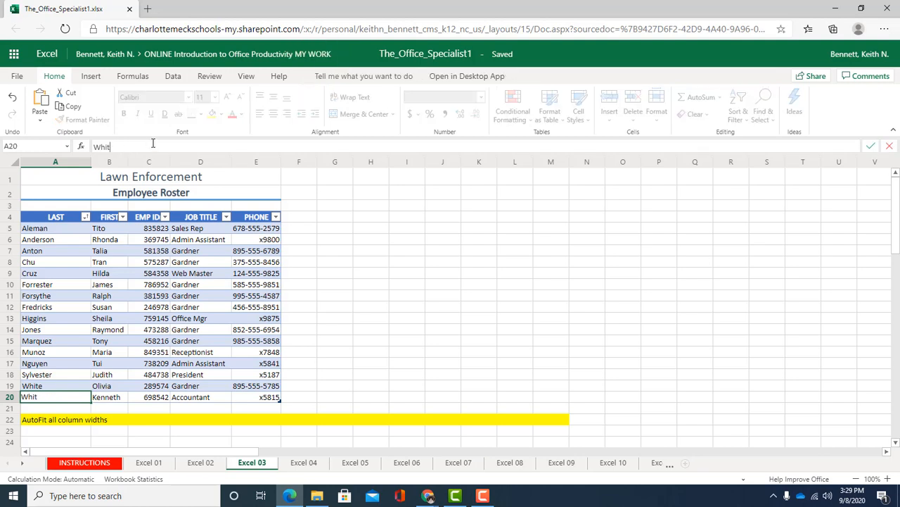
key(Return)
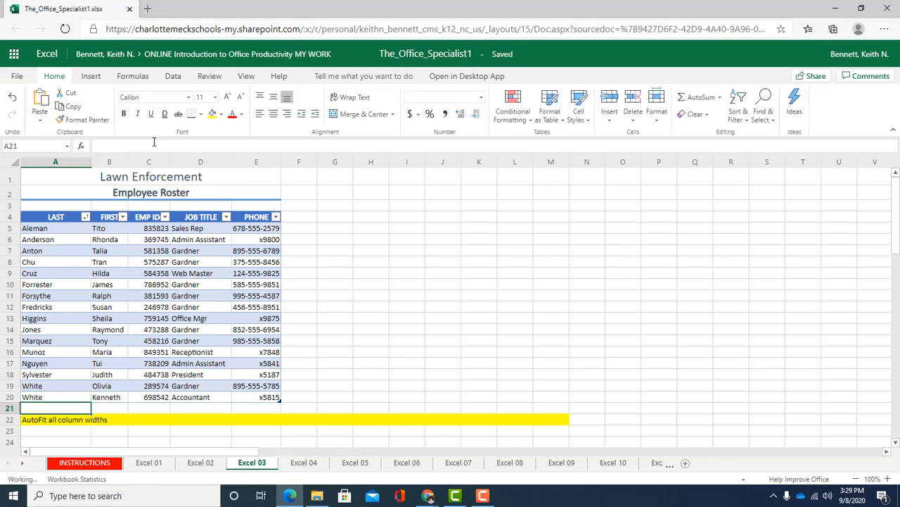
Step: Reapply the ascending sort on the LAST column and check the order of the first names in rows 19 and 20
click(85, 218)
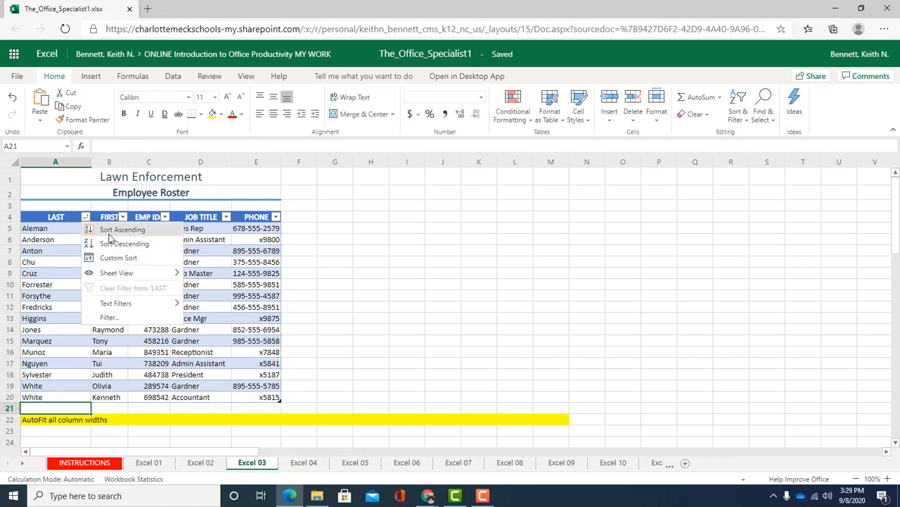
click(136, 232)
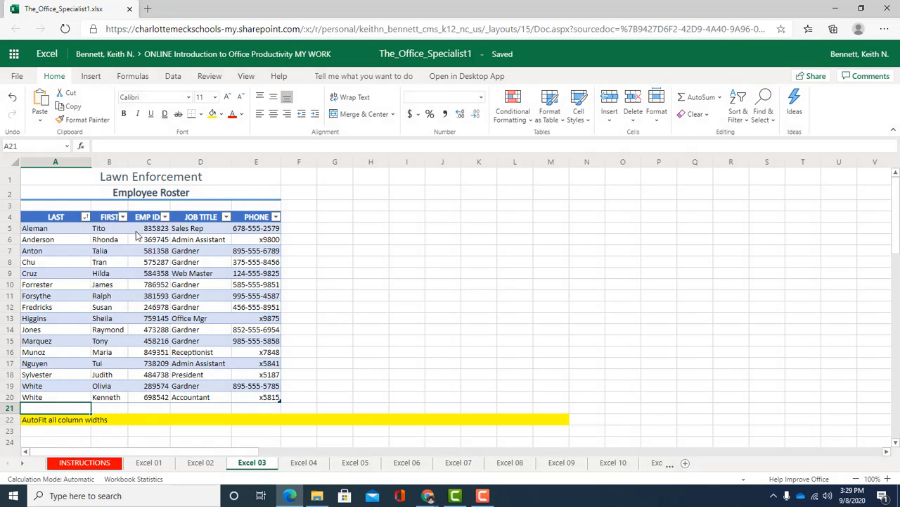
click(61, 389)
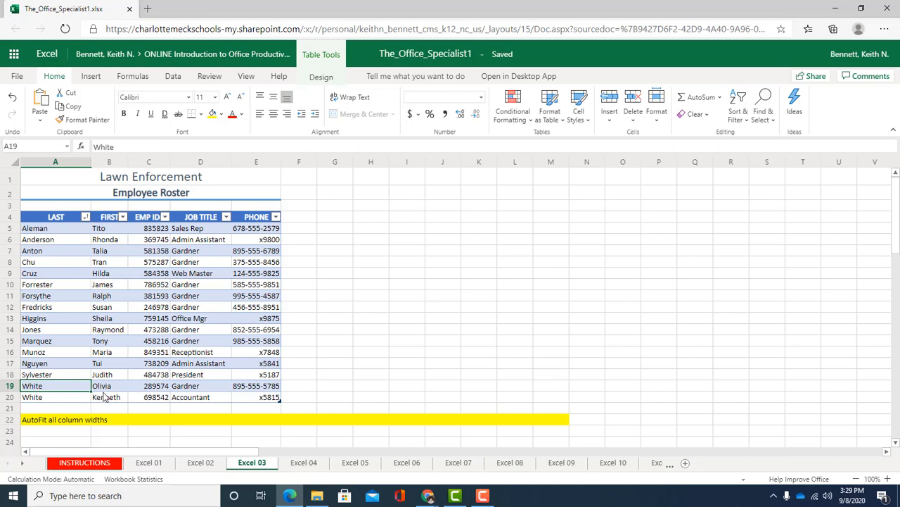
click(107, 388)
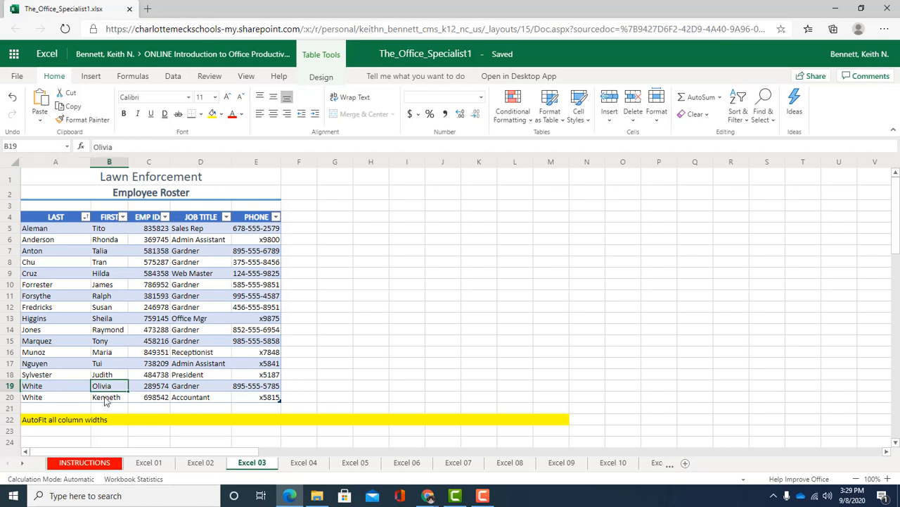
click(105, 398)
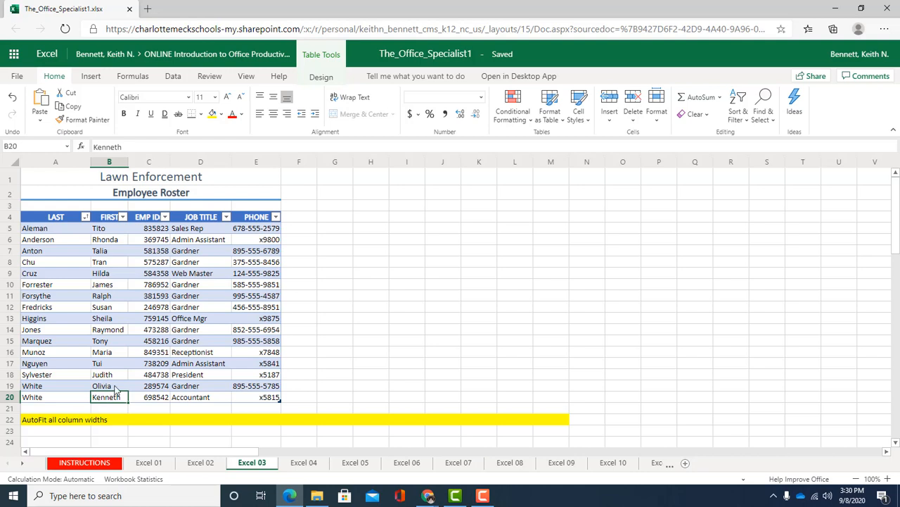
click(116, 387)
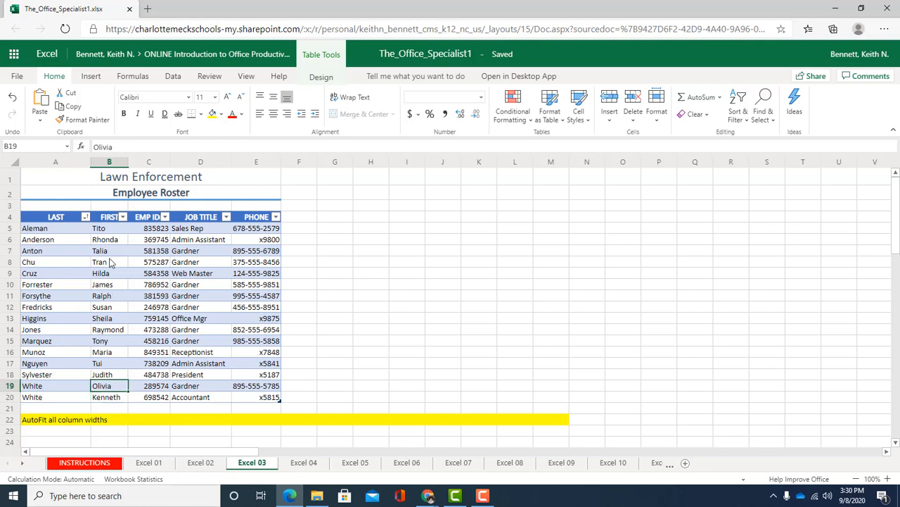
click(112, 230)
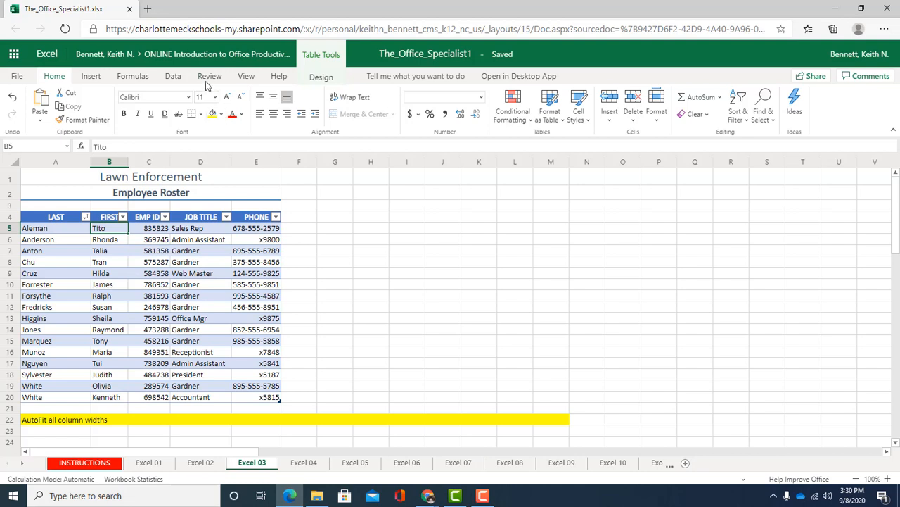
Step: Apply a custom sort to the roster by LAST and then by FIRST, both on cell values in ascending order
click(86, 219)
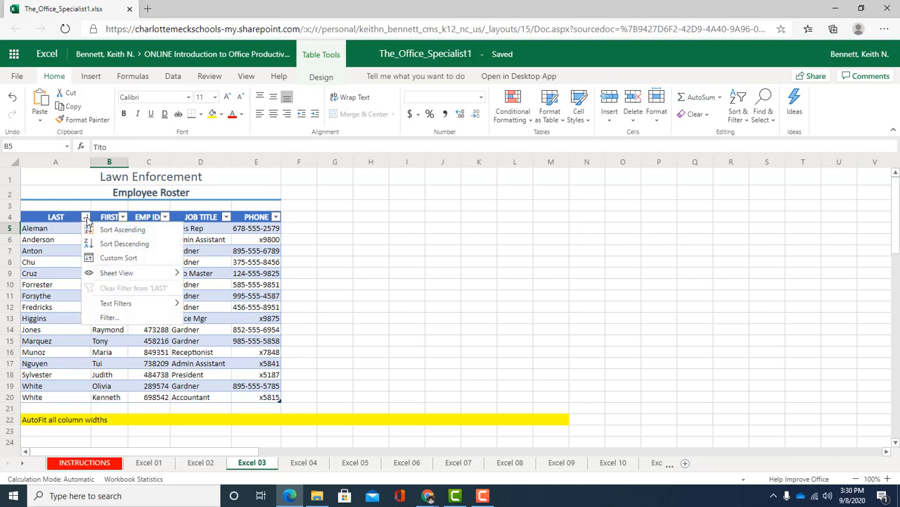
click(163, 258)
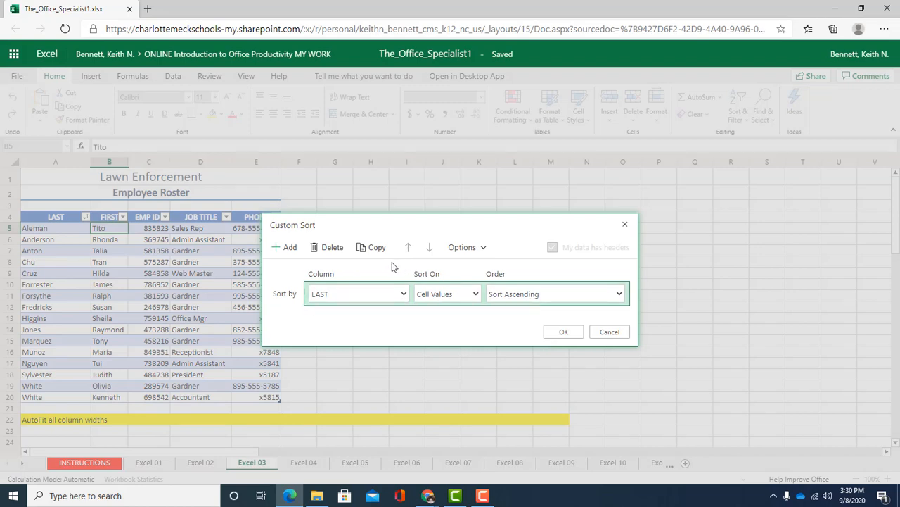
click(287, 247)
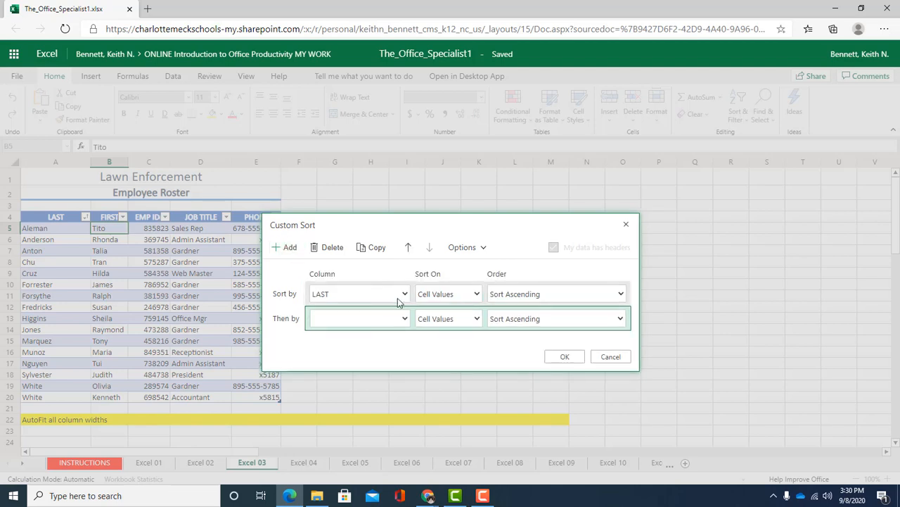
click(406, 320)
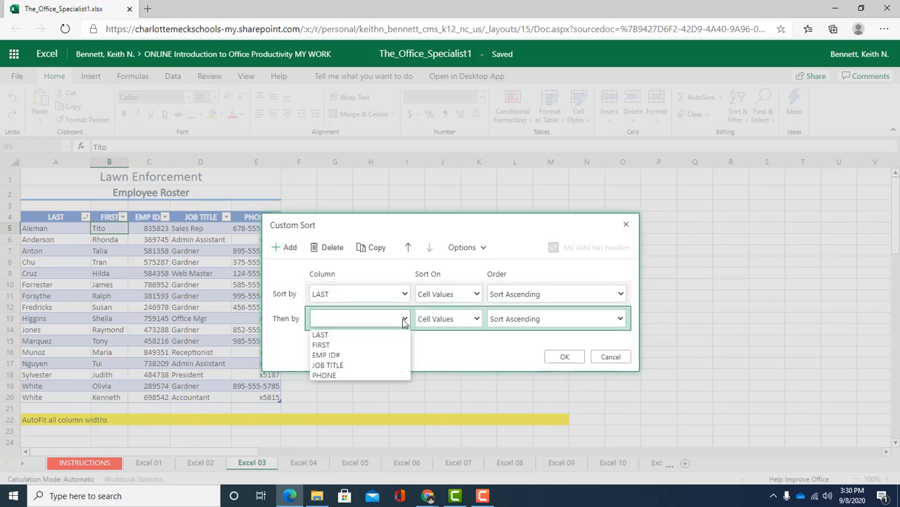
click(347, 344)
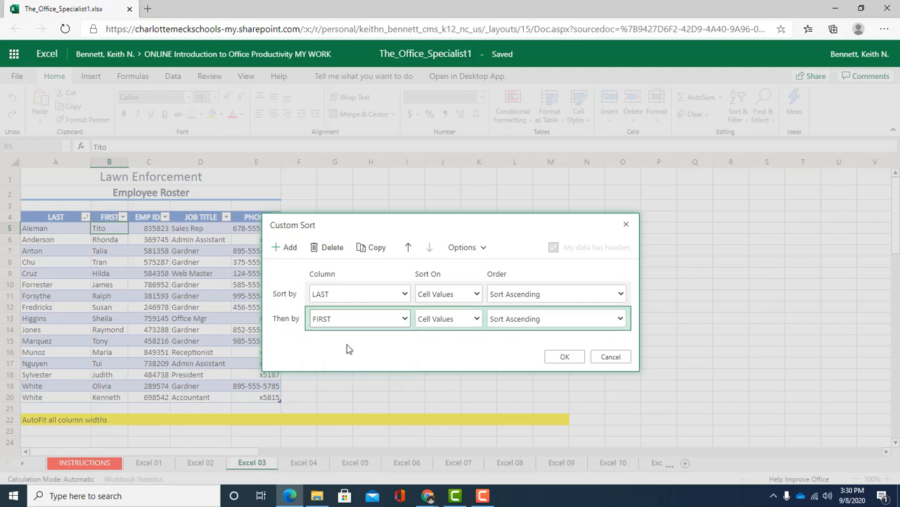
click(562, 356)
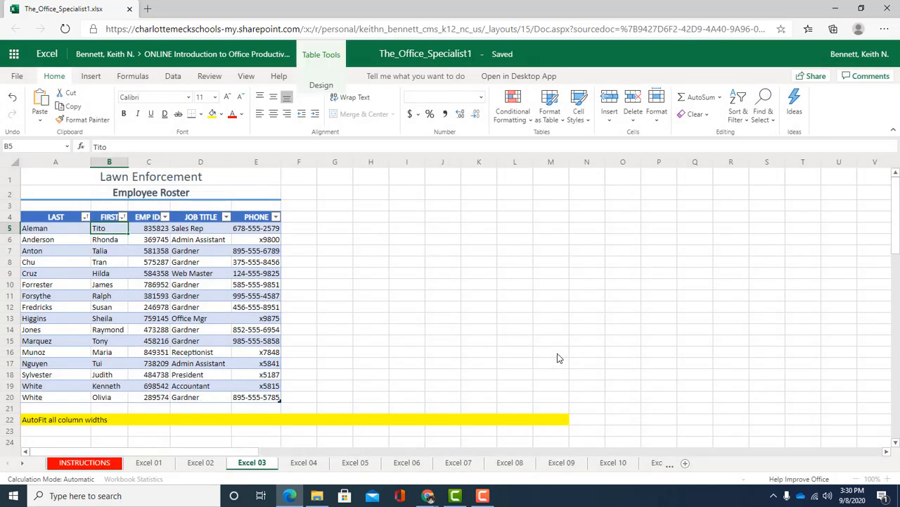